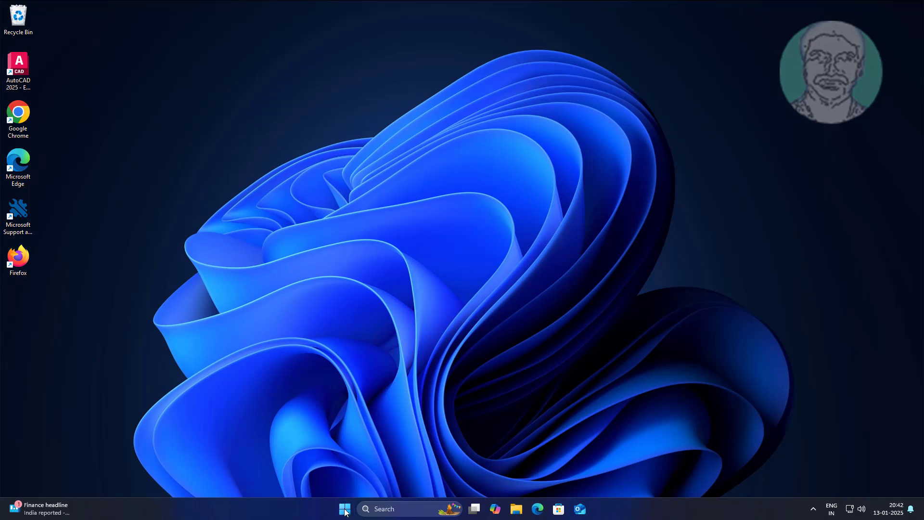
Step: Open Device Manager from the Start quick-link menu and select the USB storage device under Universal Serial Bus controllers
{"action": "right_click", "coordinate": [345, 512]}
{"action": "left_click", "coordinate": [353, 297]}
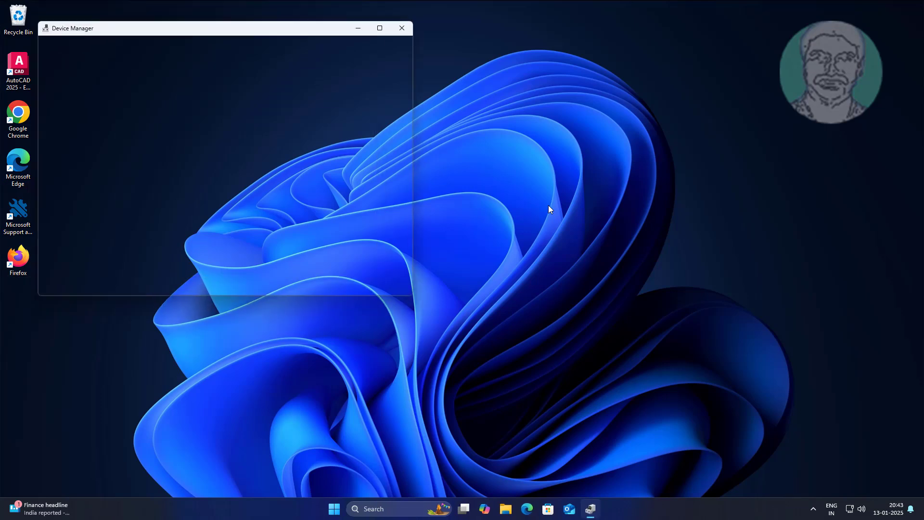
{"action": "left_click", "coordinate": [64, 240]}
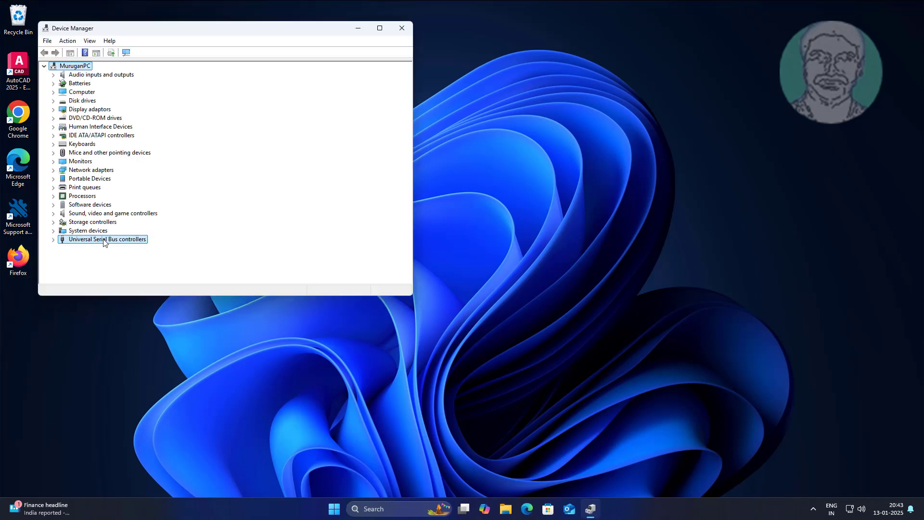
{"action": "left_click", "coordinate": [53, 239]}
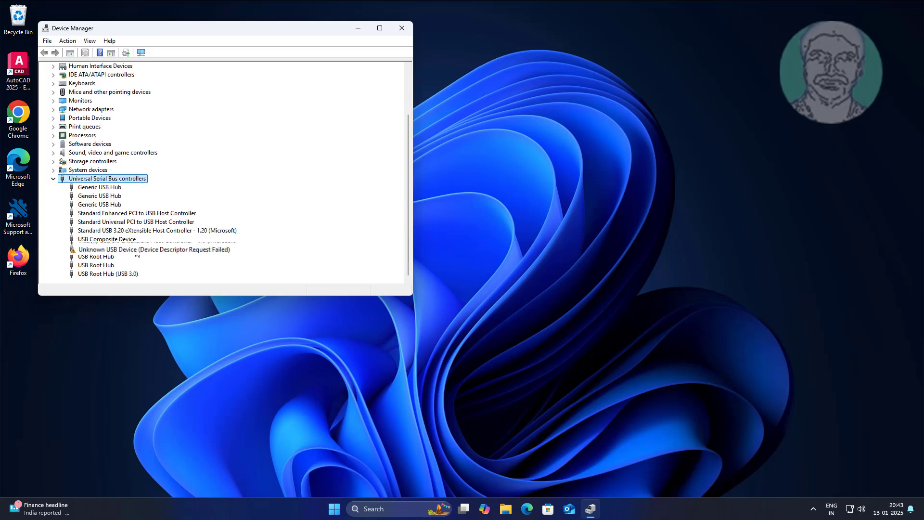
{"action": "left_click", "coordinate": [134, 256]}
Step: Copy the device instance path USB\VID_058F&PID_6387\60366F60 from the device's Details tab, then cancel
{"action": "right_click", "coordinate": [179, 253]}
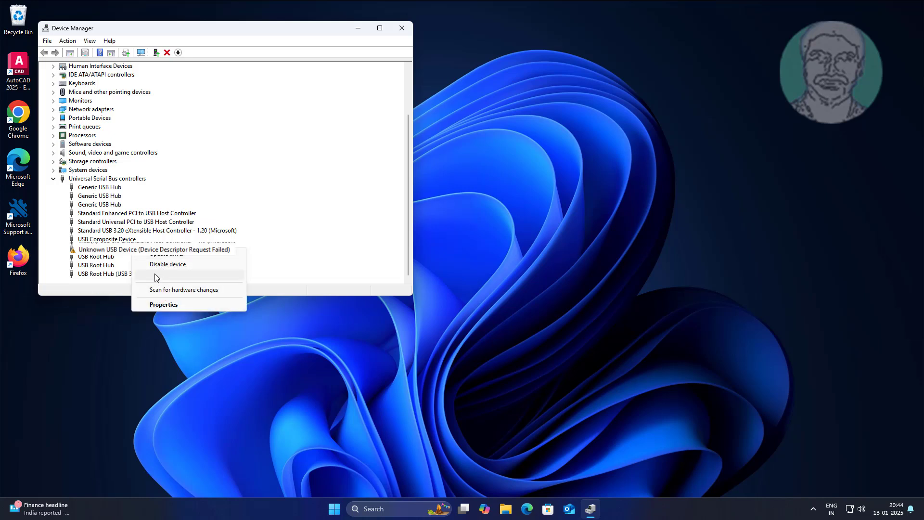
{"action": "left_click", "coordinate": [181, 306]}
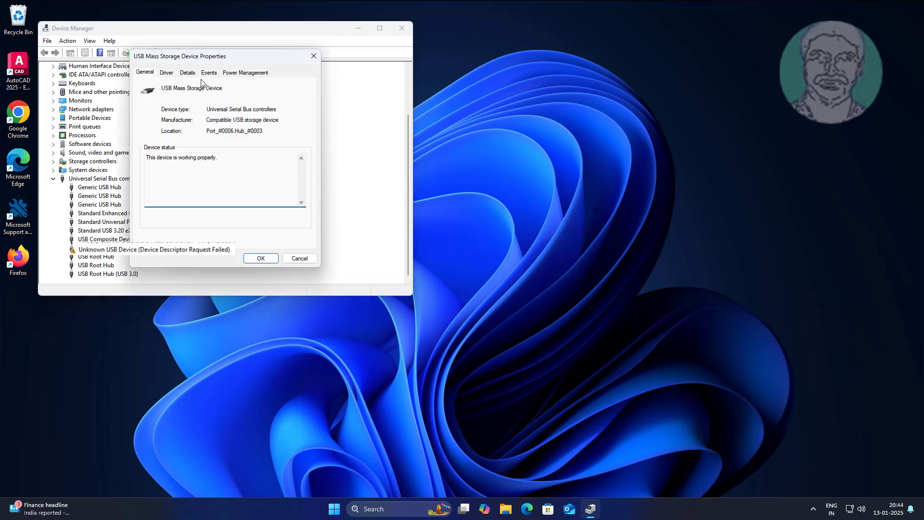
{"action": "left_click", "coordinate": [189, 73]}
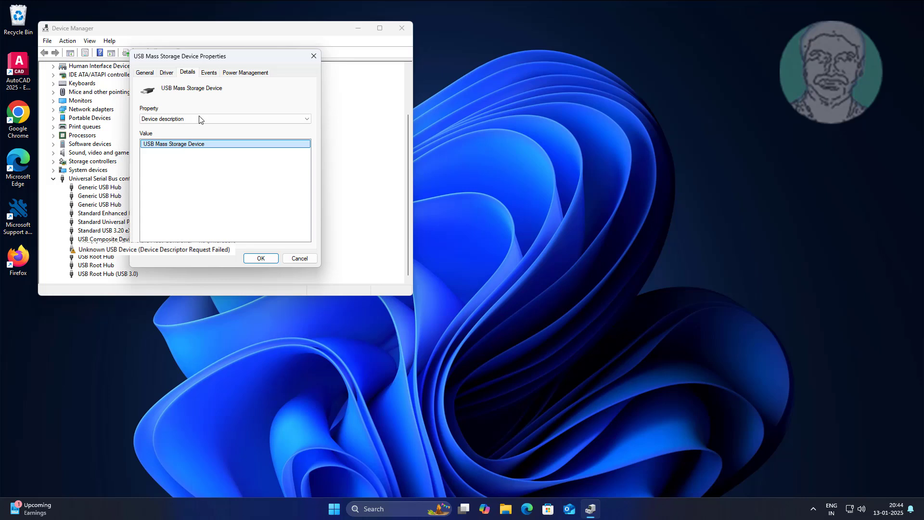
{"action": "left_click", "coordinate": [202, 121]}
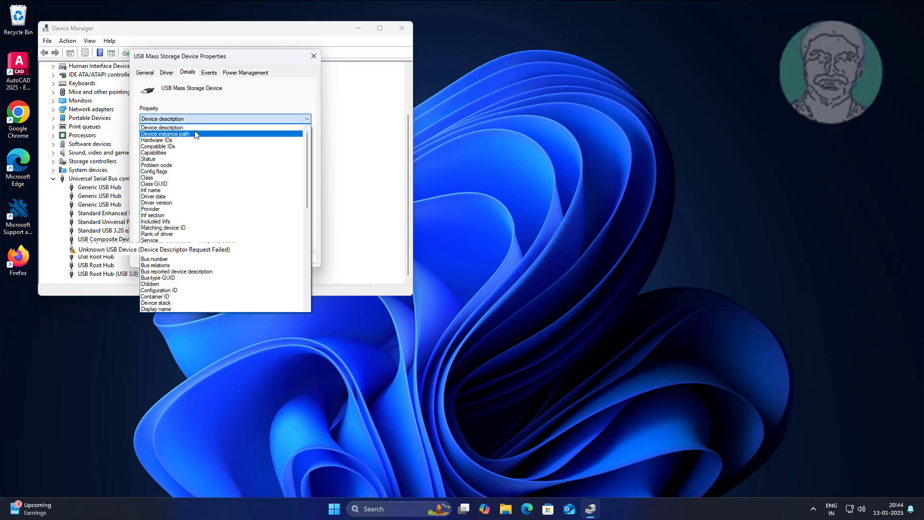
{"action": "left_click", "coordinate": [195, 136]}
{"action": "left_click", "coordinate": [223, 145]}
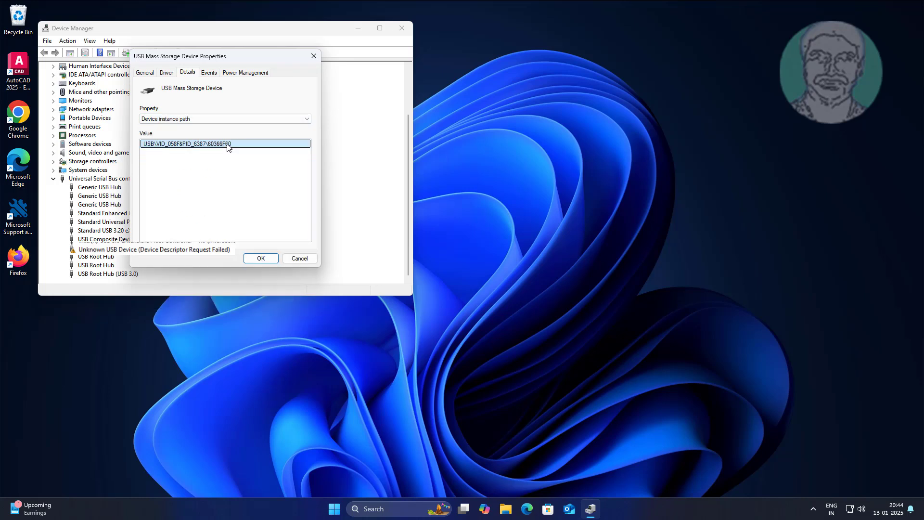
{"action": "right_click", "coordinate": [238, 147]}
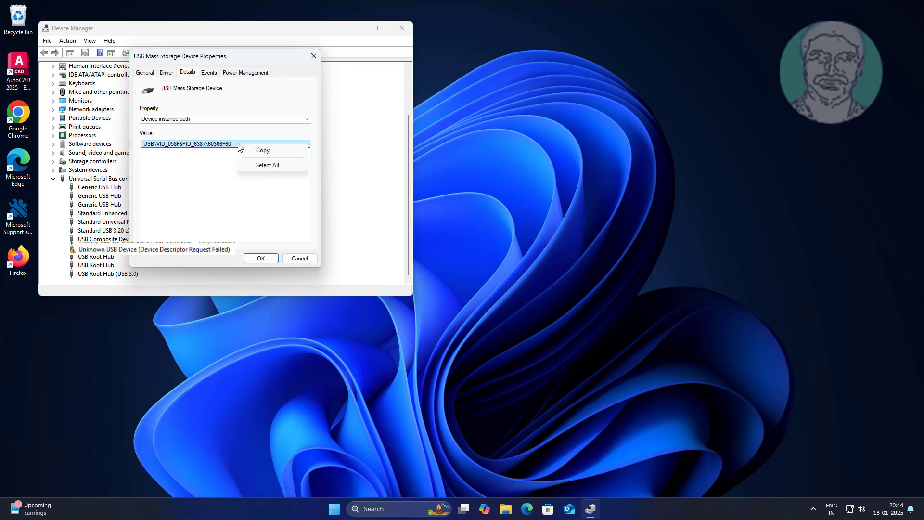
{"action": "left_click", "coordinate": [263, 151]}
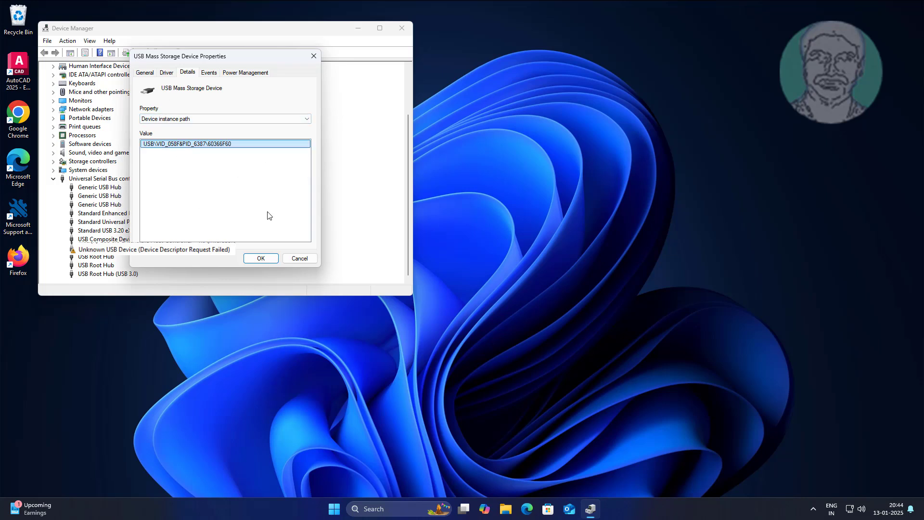
{"action": "left_click", "coordinate": [299, 259]}
Step: Minimize Device Manager and run Registry Editor as administrator from a Windows search
{"action": "left_click", "coordinate": [357, 28]}
{"action": "left_click", "coordinate": [391, 509]}
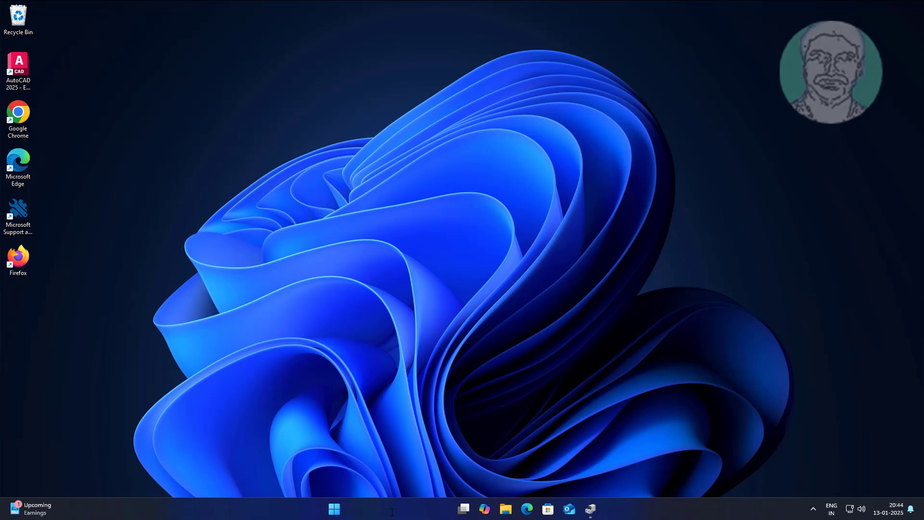
{"action": "type", "text": "regedi"}
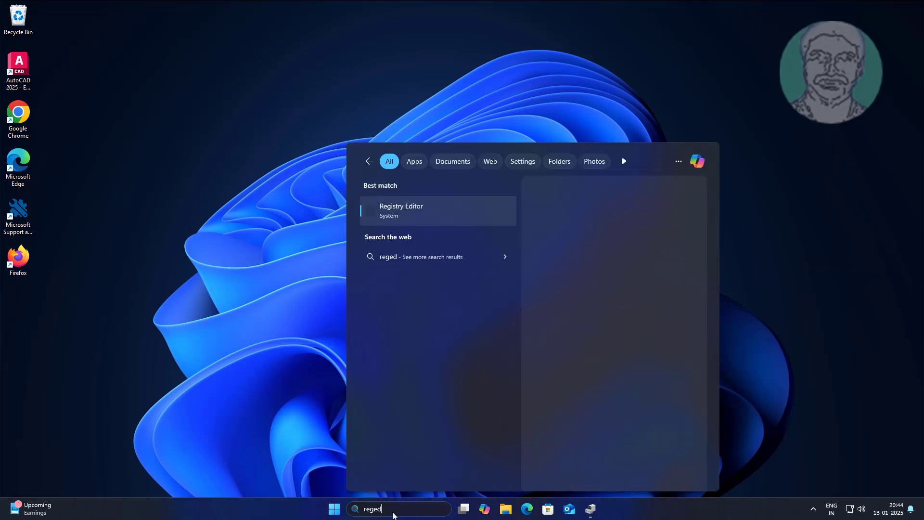
{"action": "type", "text": "t"}
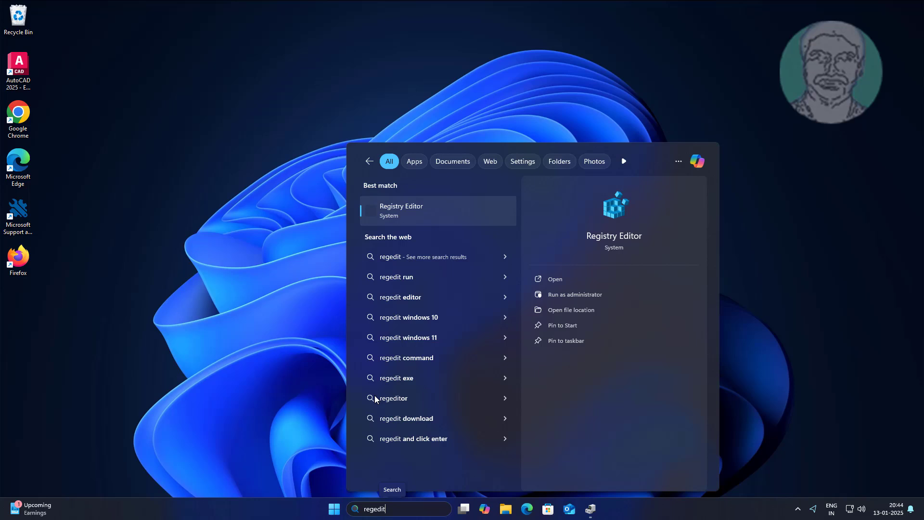
{"action": "right_click", "coordinate": [405, 206]}
{"action": "left_click", "coordinate": [437, 217]}
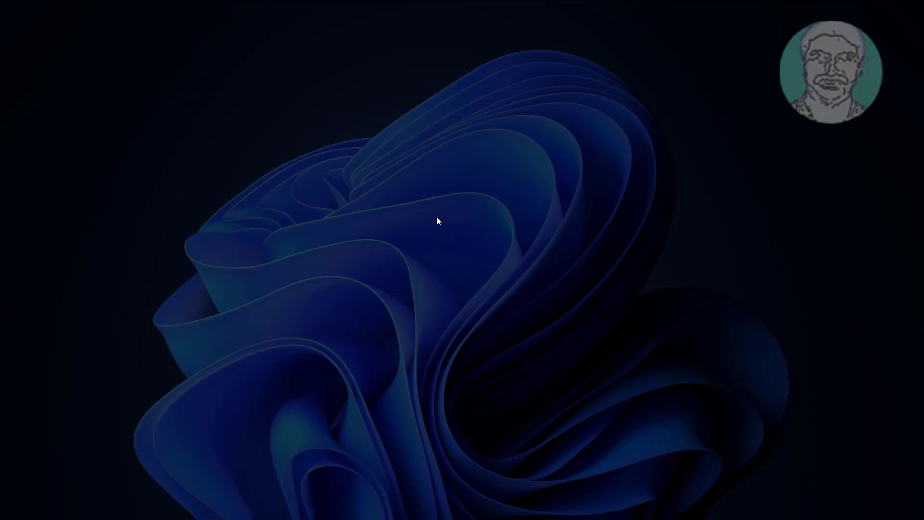
Step: Approve the UAC prompt and expand SYSTEM, CurrentControlSet, Enum and USB in the registry tree
{"action": "left_click", "coordinate": [415, 333]}
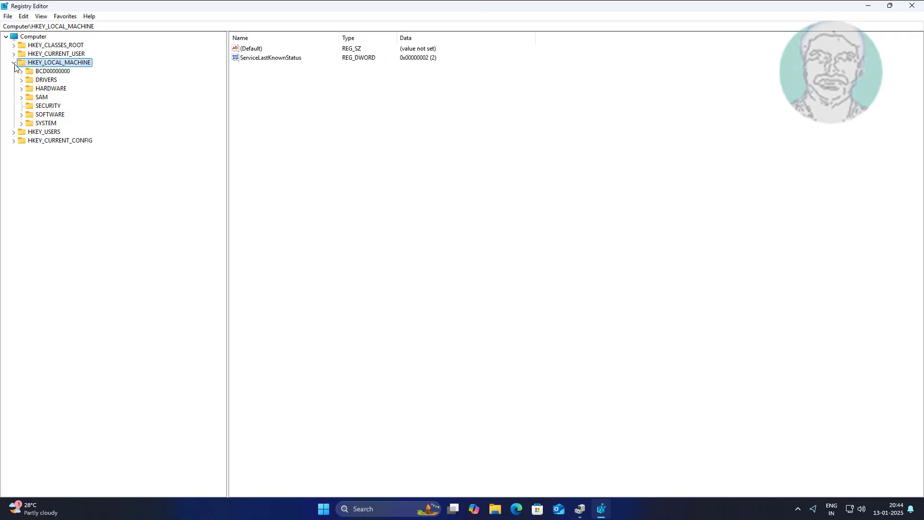
{"action": "left_click", "coordinate": [49, 125]}
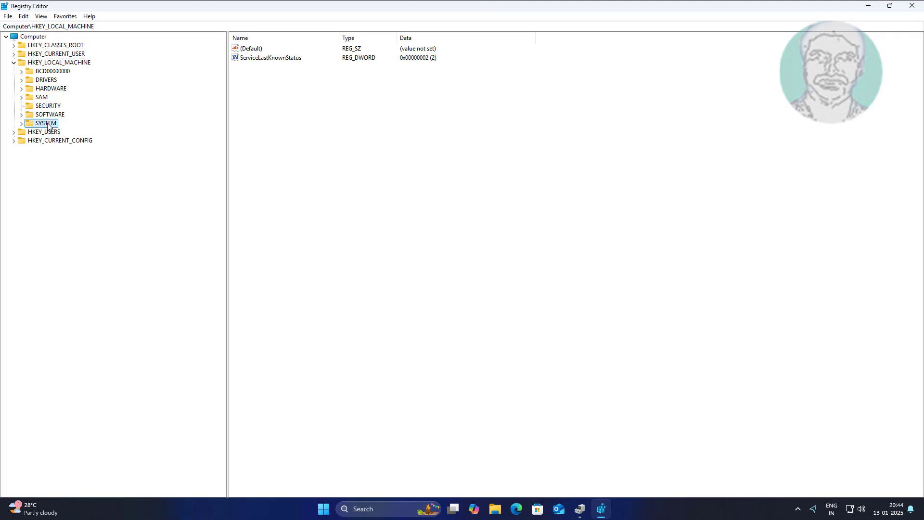
{"action": "left_click", "coordinate": [22, 124]}
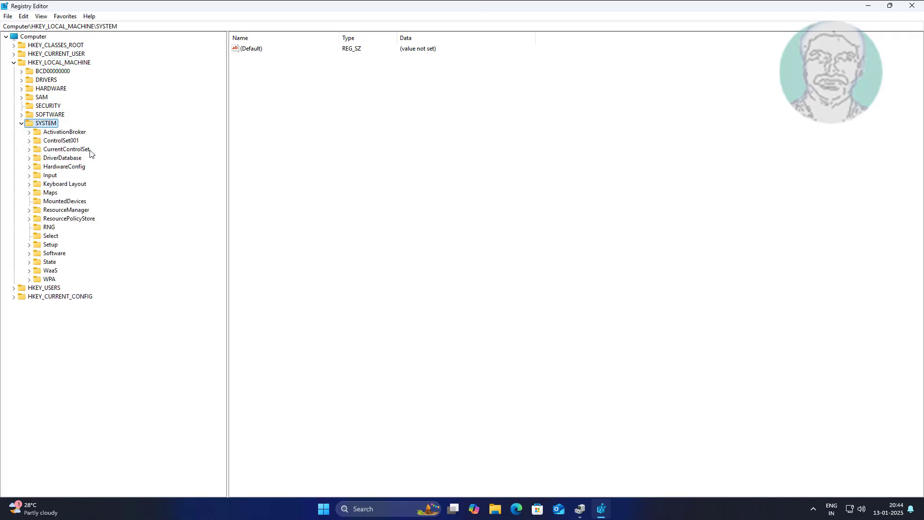
{"action": "left_click", "coordinate": [85, 152]}
{"action": "left_click", "coordinate": [29, 149]}
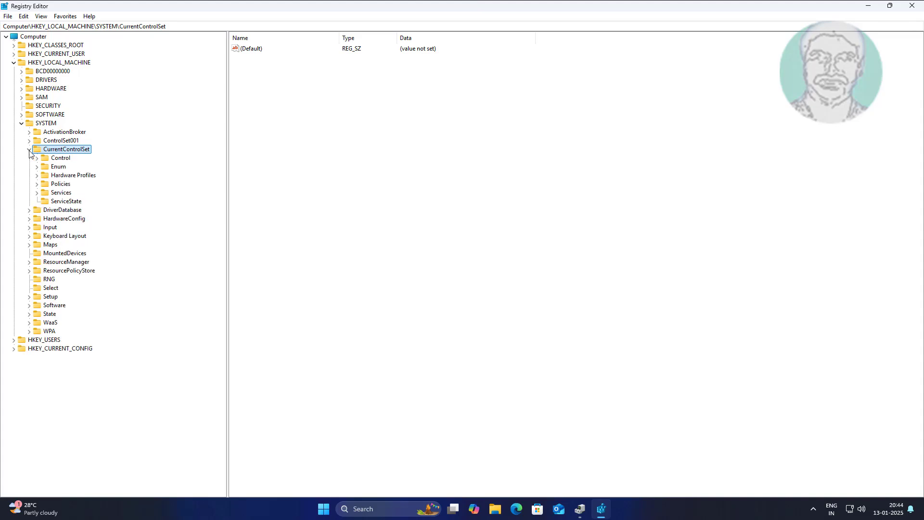
{"action": "left_click", "coordinate": [58, 167]}
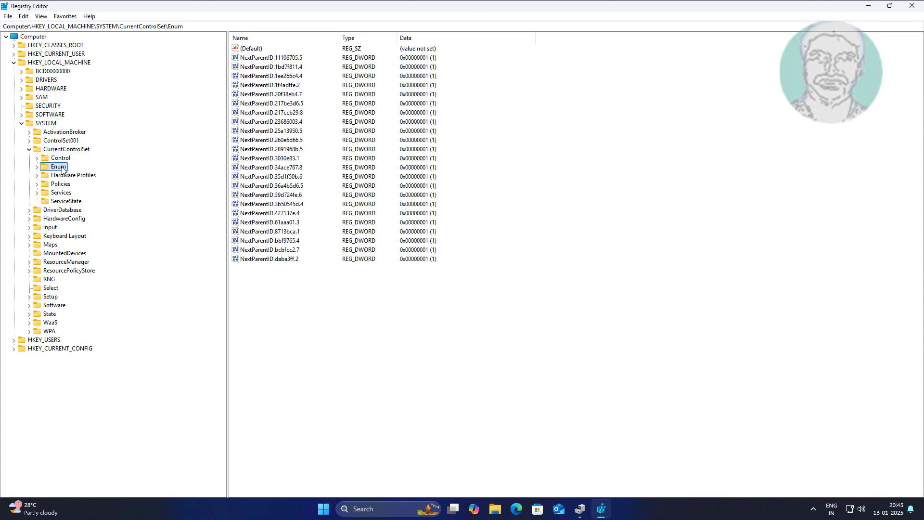
{"action": "left_click", "coordinate": [37, 167]}
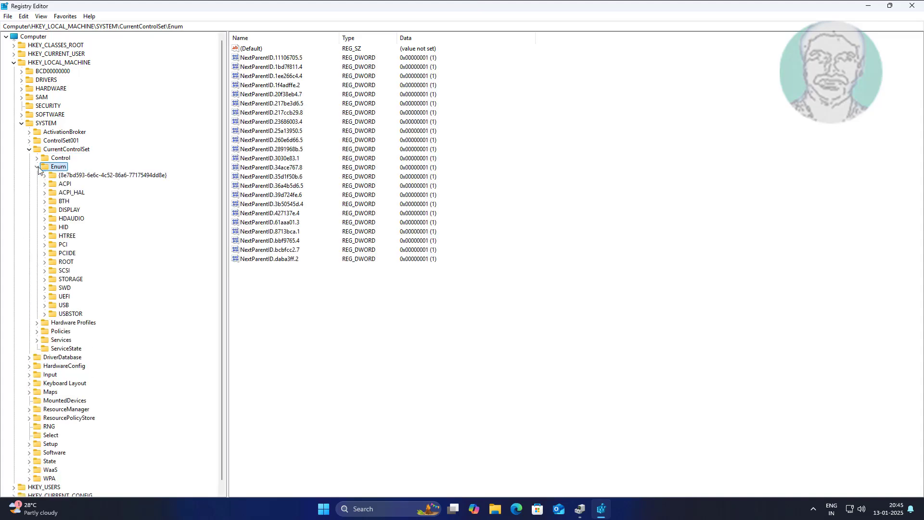
{"action": "left_click", "coordinate": [64, 307]}
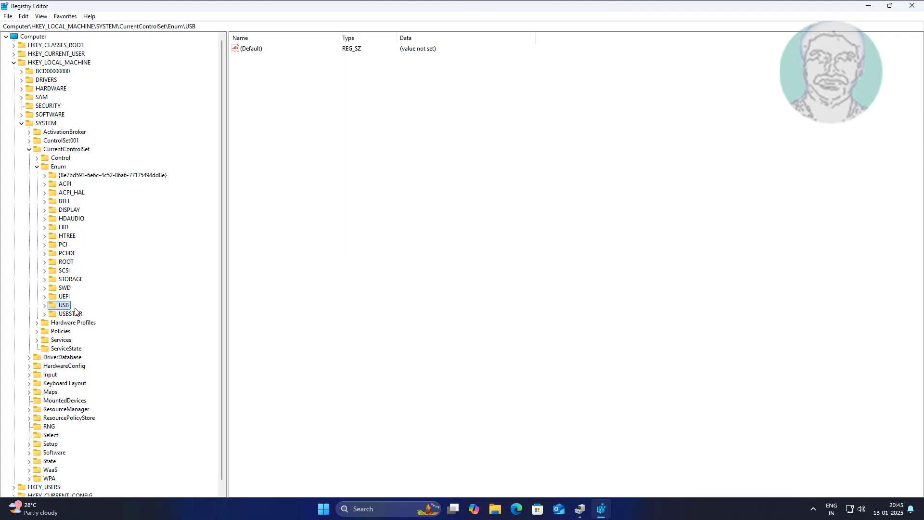
{"action": "left_click", "coordinate": [45, 305]}
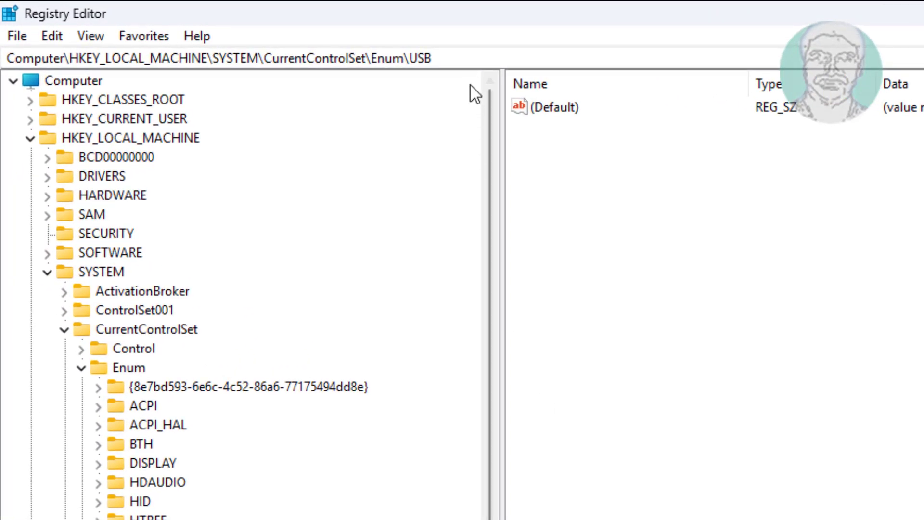
Step: Paste and correct the pasted path in the address bar to reach VID_058F&PID_6387\60366F60, then open Device Parameters
{"action": "left_click", "coordinate": [469, 58]}
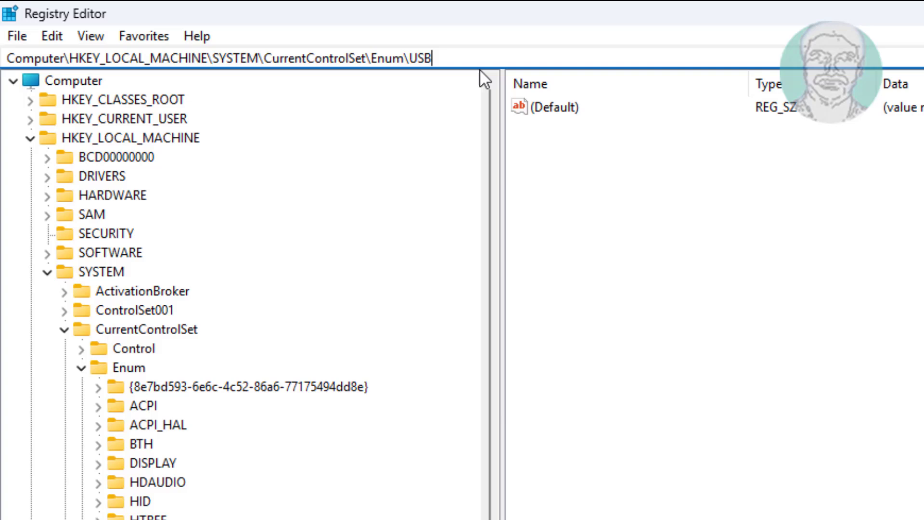
{"action": "type", "text": "\\"}
{"action": "key", "text": "ctrl+v"}
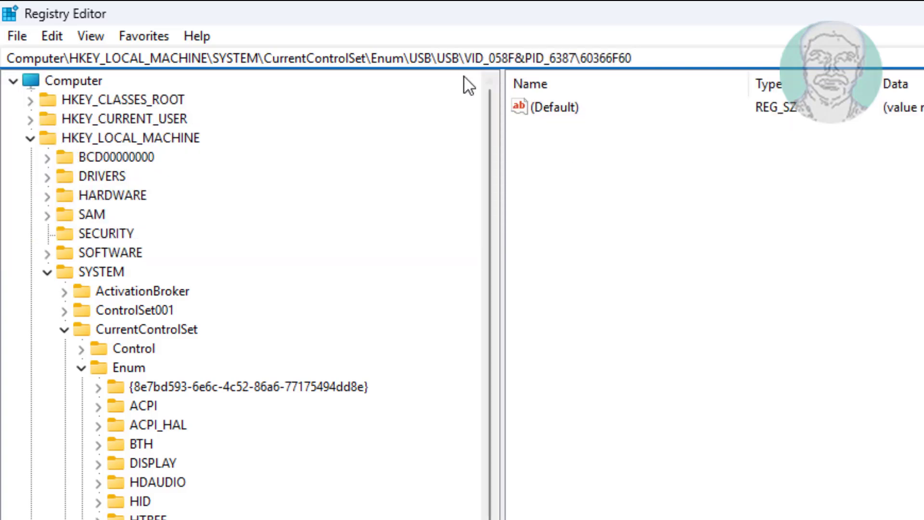
{"action": "left_click", "coordinate": [437, 58]}
{"action": "key", "text": "Delete"}
{"action": "key", "text": "Delete"}
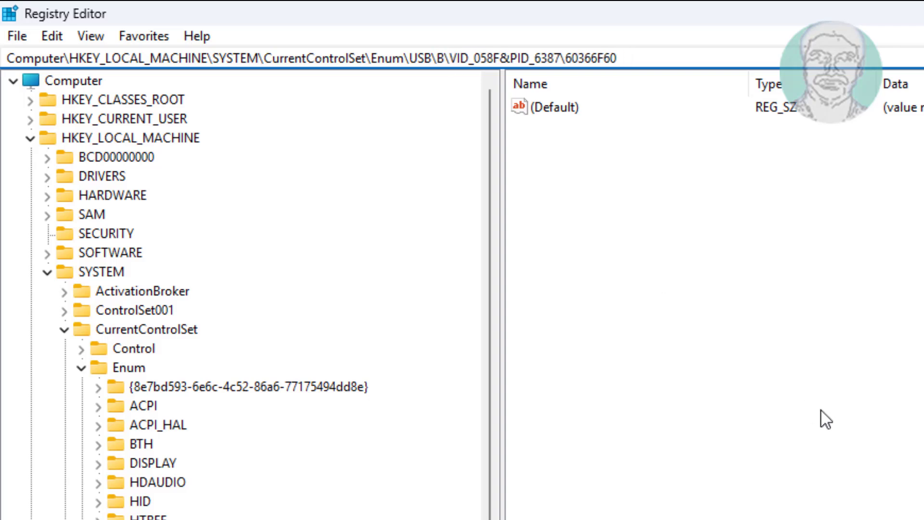
{"action": "key", "text": "Delete"}
{"action": "key", "text": "Delete"}
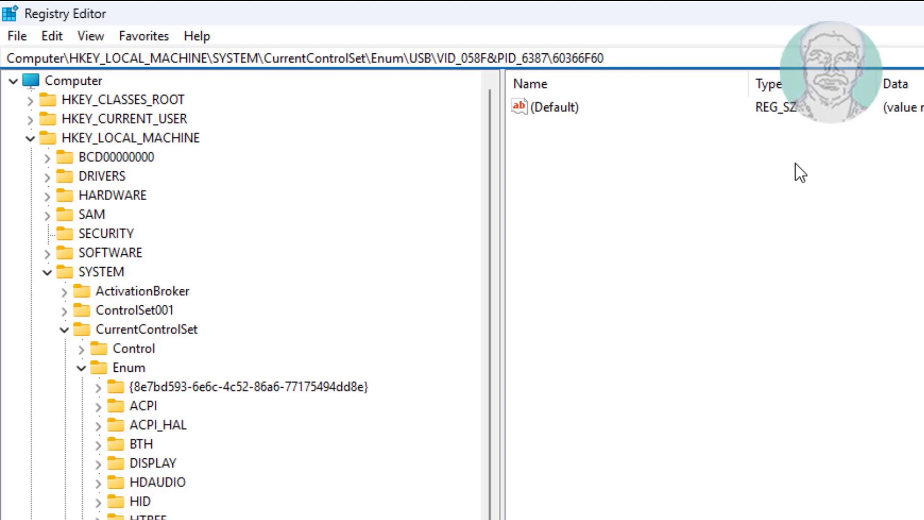
{"action": "left_click", "coordinate": [666, 57]}
{"action": "key", "text": "Return"}
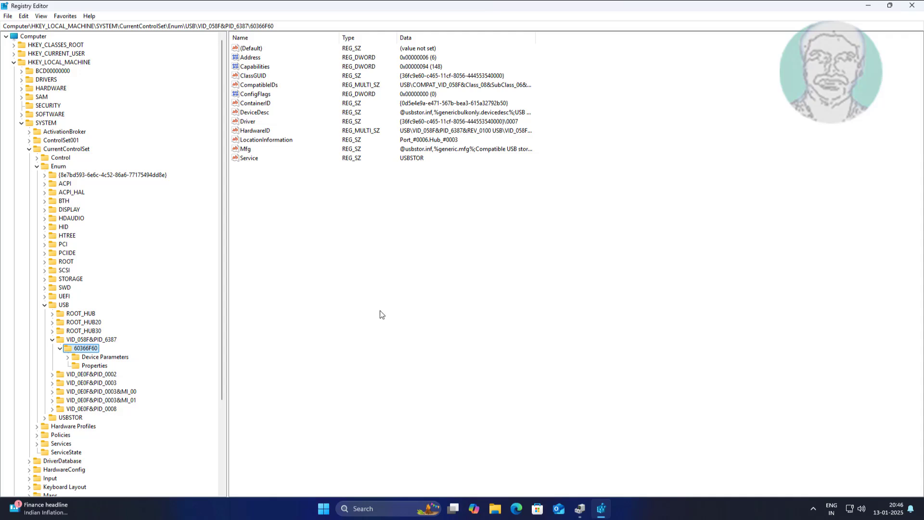
{"action": "left_click", "coordinate": [116, 360]}
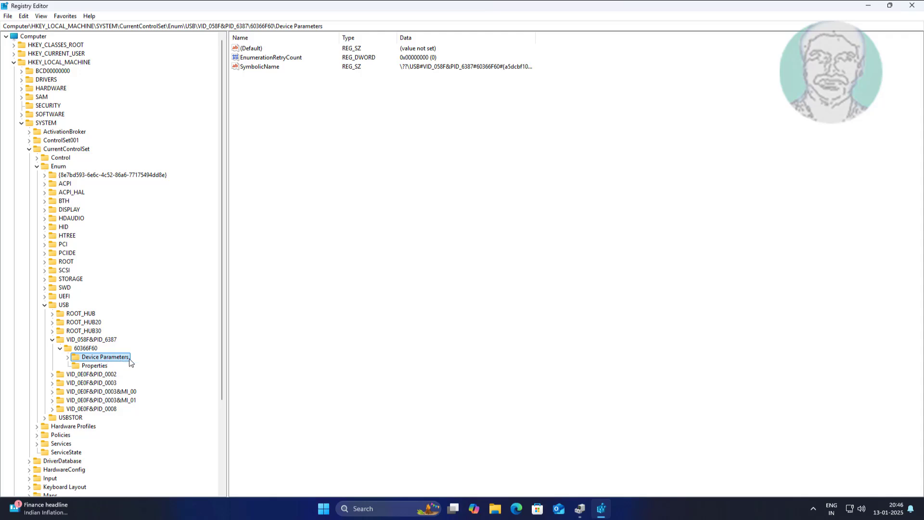
Step: Create the DWORD (32-bit) value EnhancedPowerManagementEnabled, widen the Name column, and confirm its data as 0
{"action": "right_click", "coordinate": [315, 114]}
{"action": "mouse_move", "coordinate": [339, 117]}
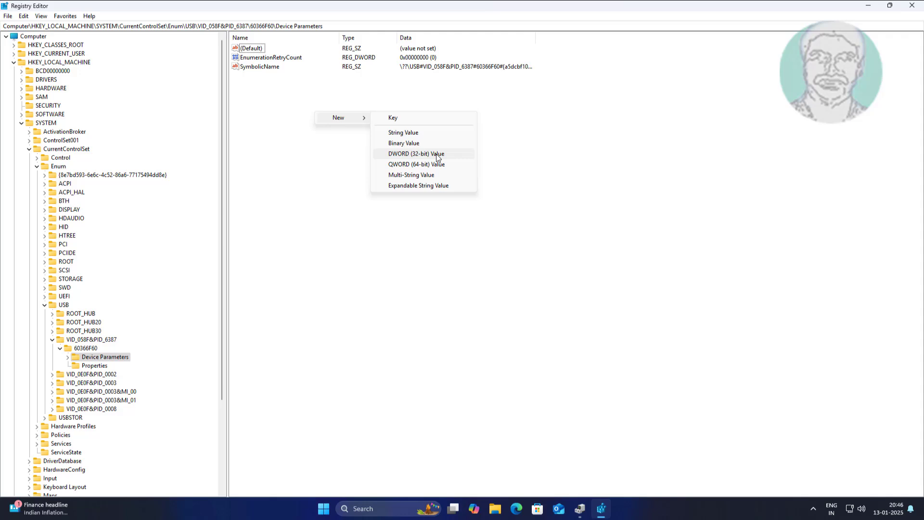
{"action": "left_click", "coordinate": [437, 153]}
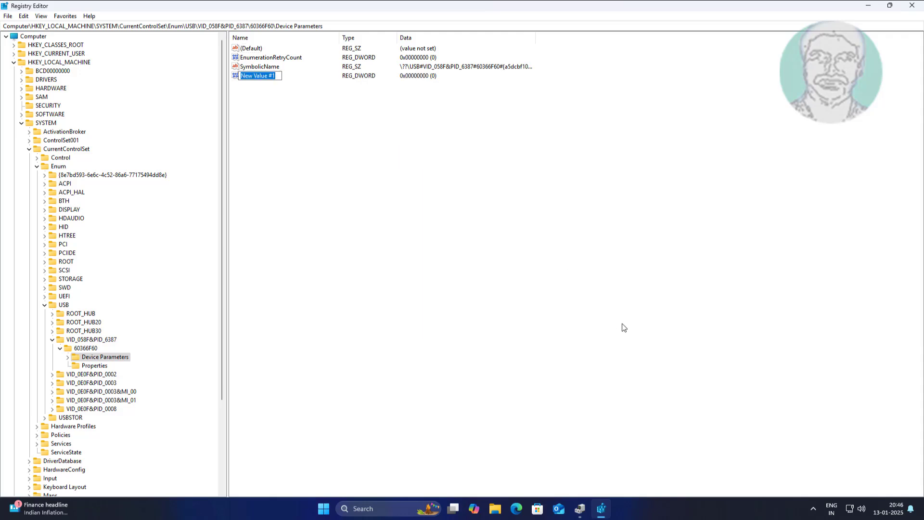
{"action": "type", "text": "e"}
{"action": "type", "text": "han"}
{"action": "type", "text": "ce"}
{"action": "type", "text": "wer"}
{"action": "type", "text": "Manage"}
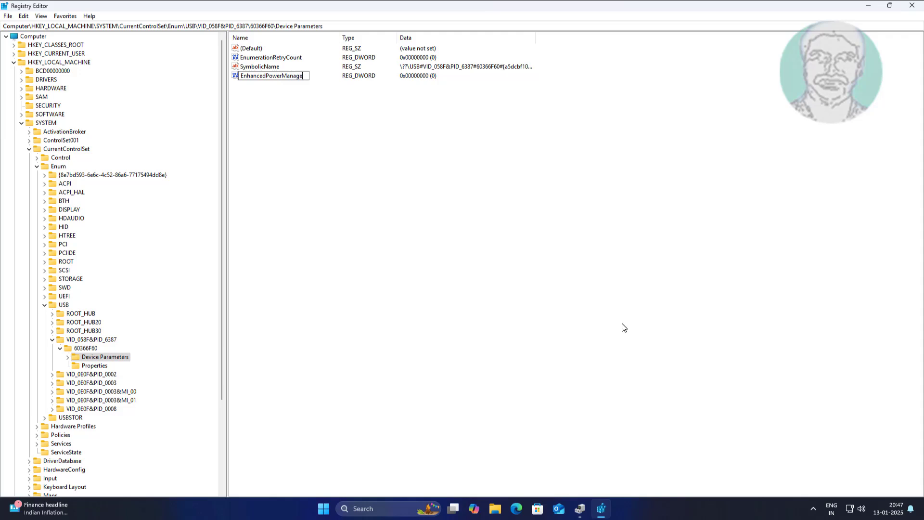
{"action": "type", "text": "mentEnabled"}
{"action": "key", "text": "Return"}
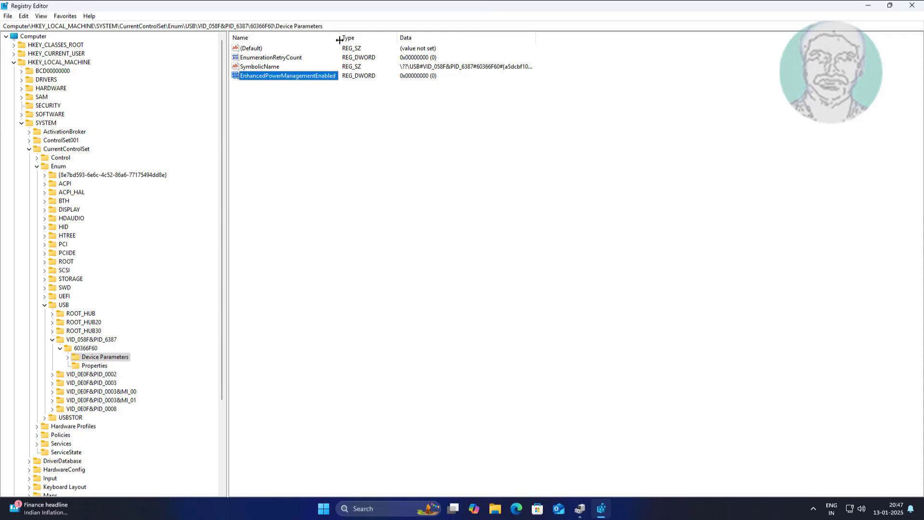
{"action": "left_click_drag", "start_coordinate": [373, 41], "coordinate": [390, 40]}
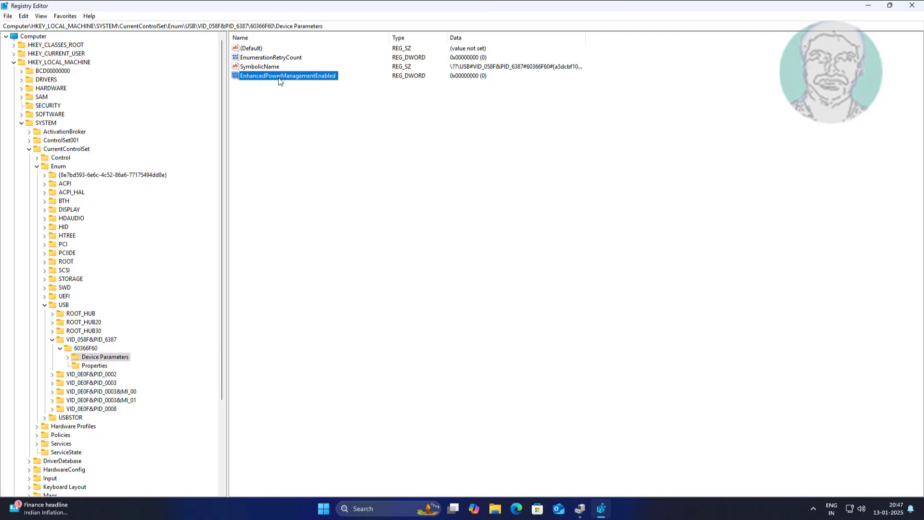
{"action": "double_click", "coordinate": [330, 76]}
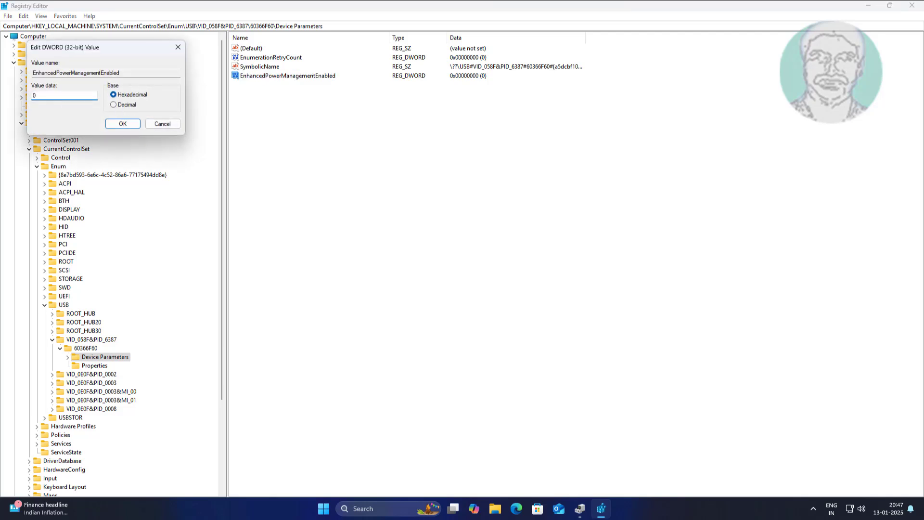
{"action": "left_click", "coordinate": [39, 96]}
{"action": "left_click", "coordinate": [118, 123]}
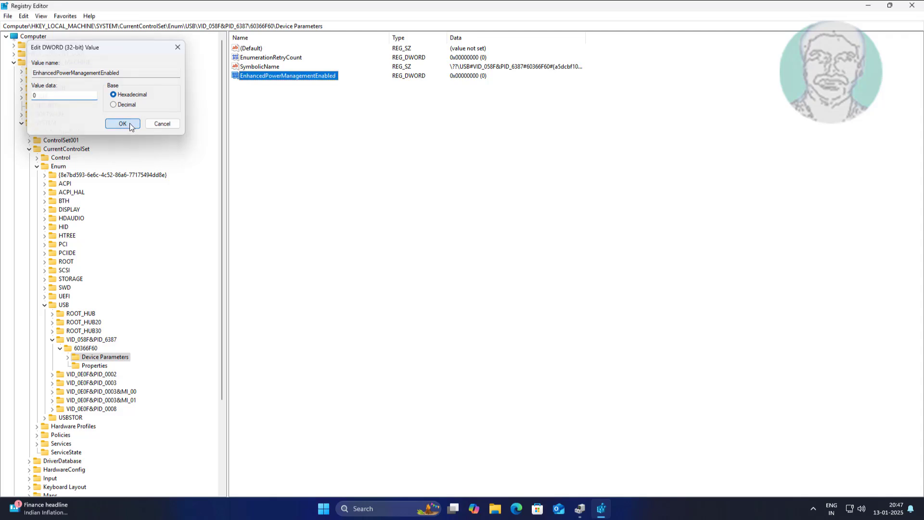
Step: Collapse the tree from the device key up to HKEY_LOCAL_MACHINE and close Registry Editor
{"action": "left_click", "coordinate": [61, 348]}
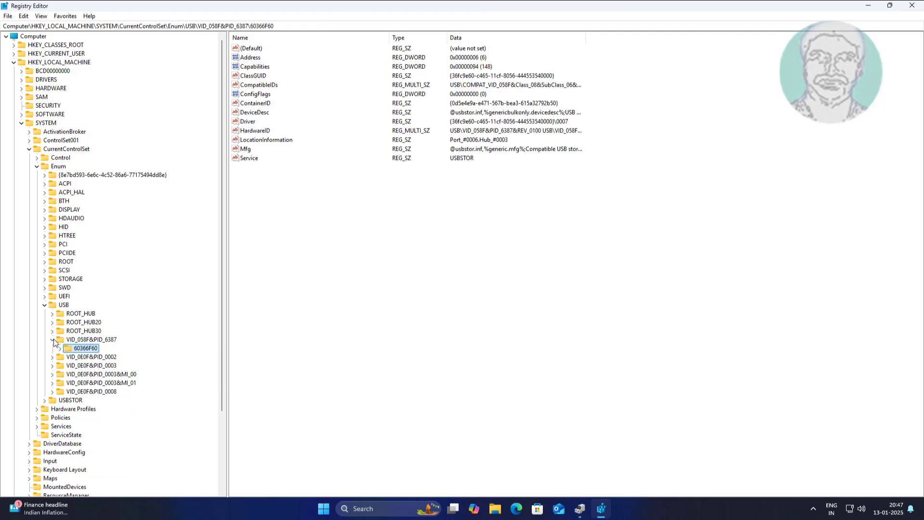
{"action": "left_click", "coordinate": [44, 305]}
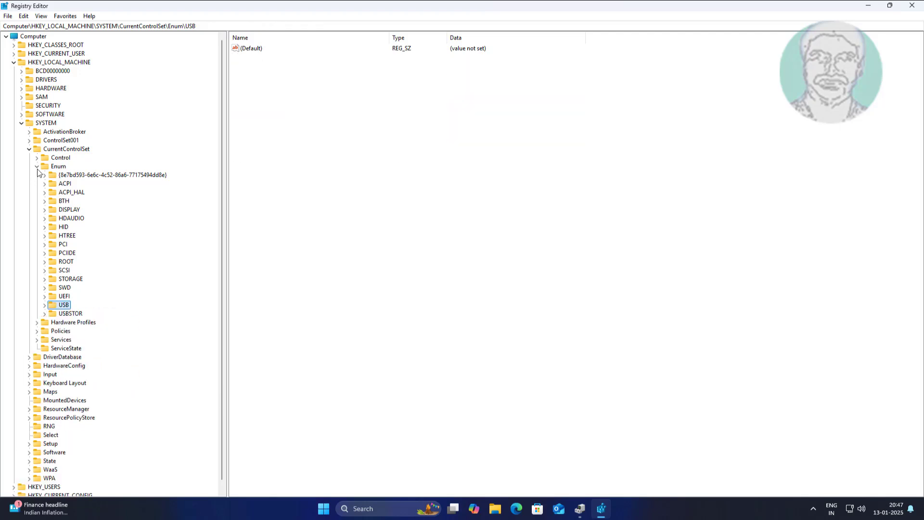
{"action": "left_click", "coordinate": [37, 166]}
{"action": "left_click", "coordinate": [29, 149]}
{"action": "left_click", "coordinate": [21, 123]}
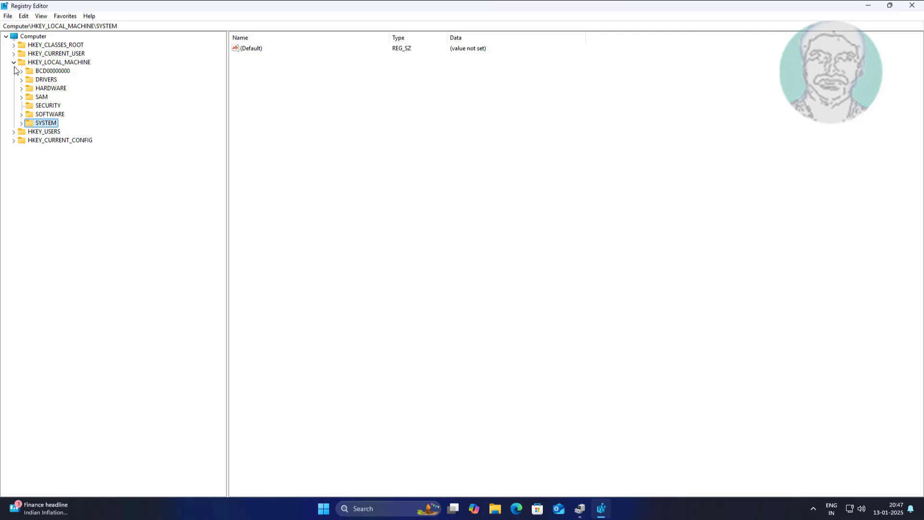
{"action": "left_click", "coordinate": [13, 62]}
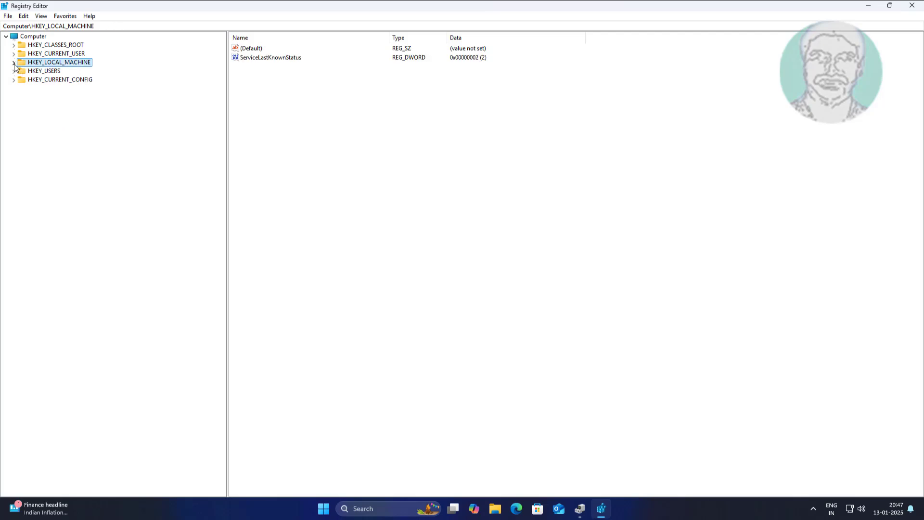
{"action": "left_click", "coordinate": [912, 5]}
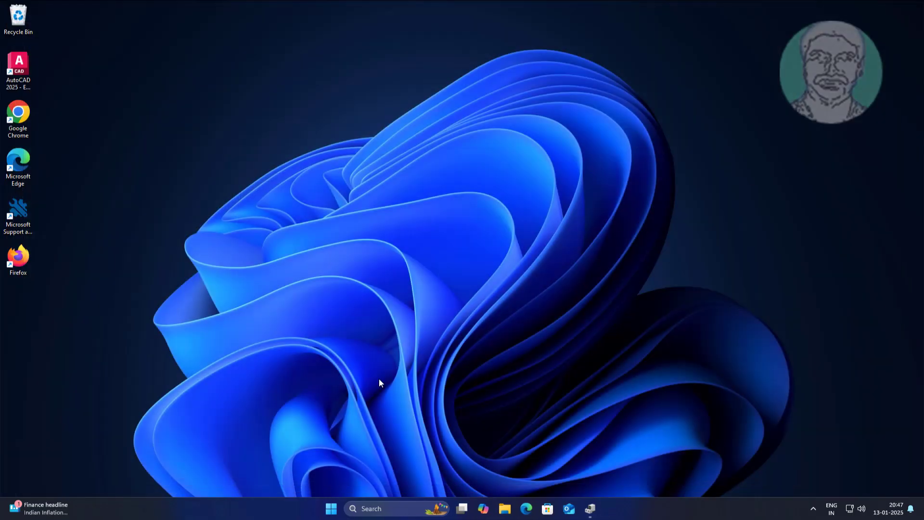
Step: Restart Windows from the Start power menu, then reopen Device Manager from the Start quick-link menu
{"action": "left_click", "coordinate": [334, 509]}
{"action": "left_click", "coordinate": [582, 475]}
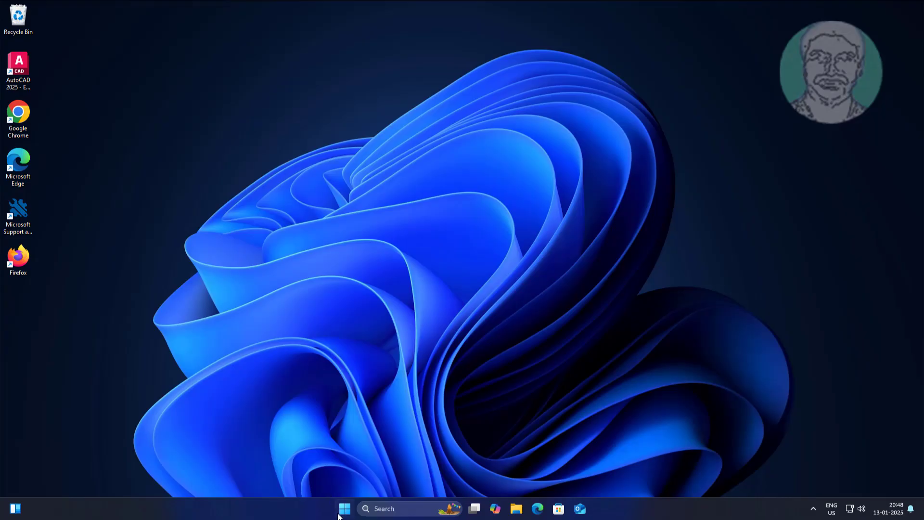
{"action": "right_click", "coordinate": [345, 510]}
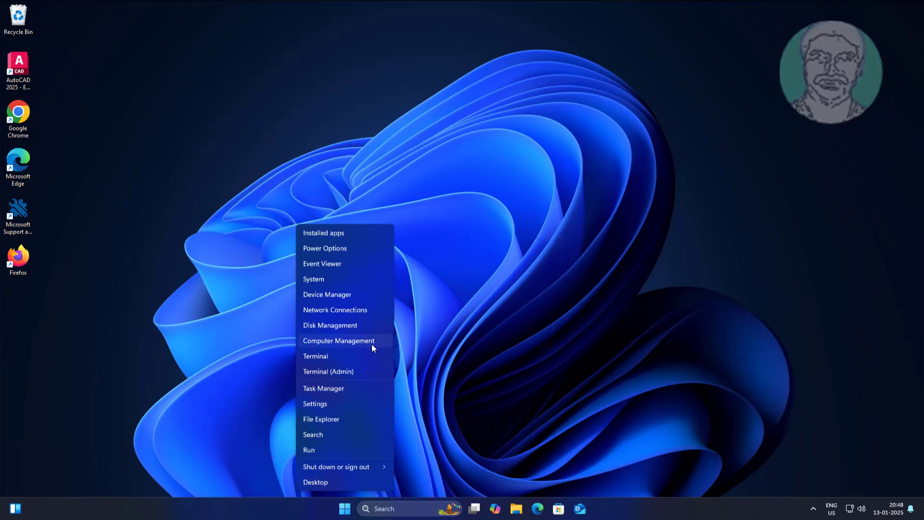
{"action": "left_click", "coordinate": [330, 297]}
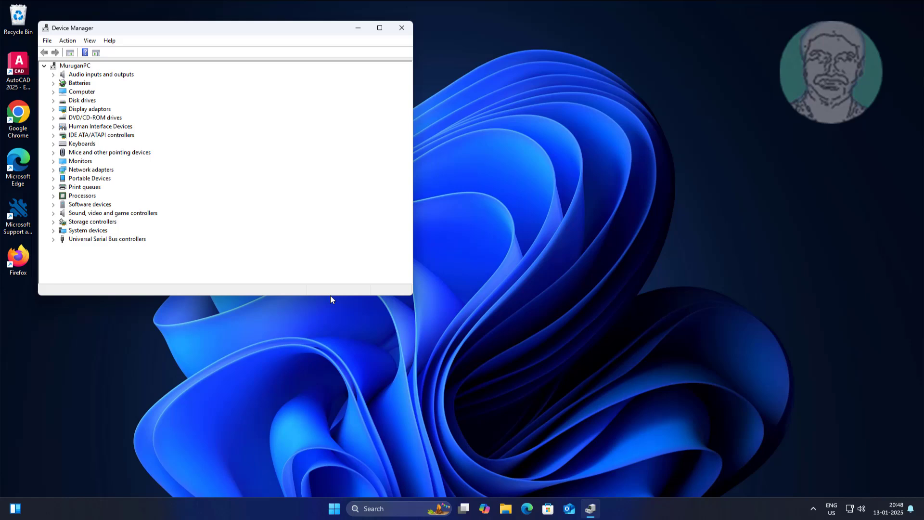
Step: After the reboot, expand Universal Serial Bus controllers and select USB Mass Storage Device
{"action": "left_click", "coordinate": [53, 239]}
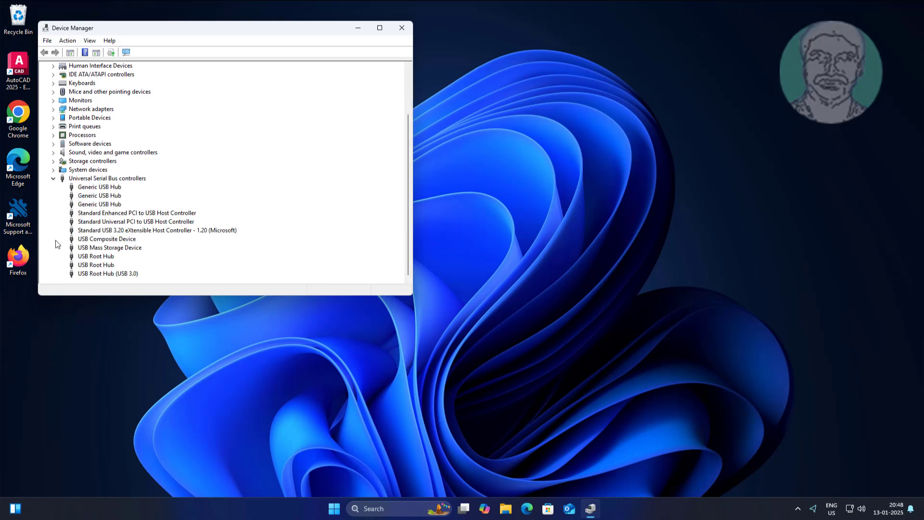
{"action": "left_click", "coordinate": [131, 250]}
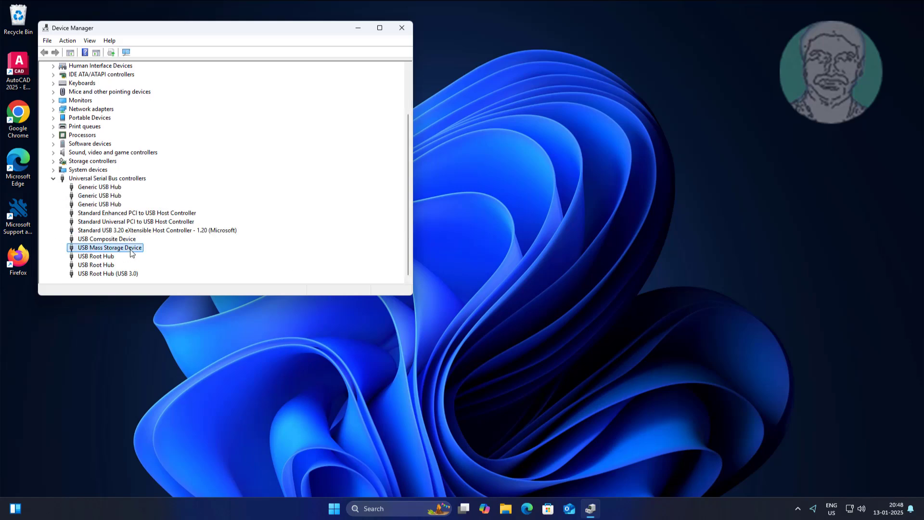